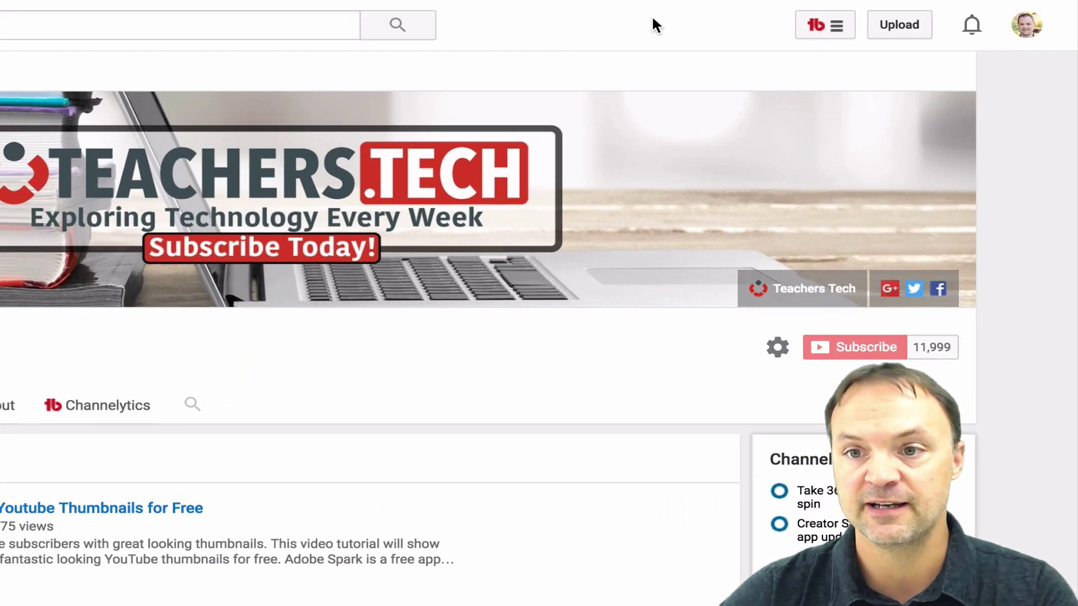
- Open the account's channel list from YouTube settings to show Teacher's Tech and the create-channel option
click(1027, 25)
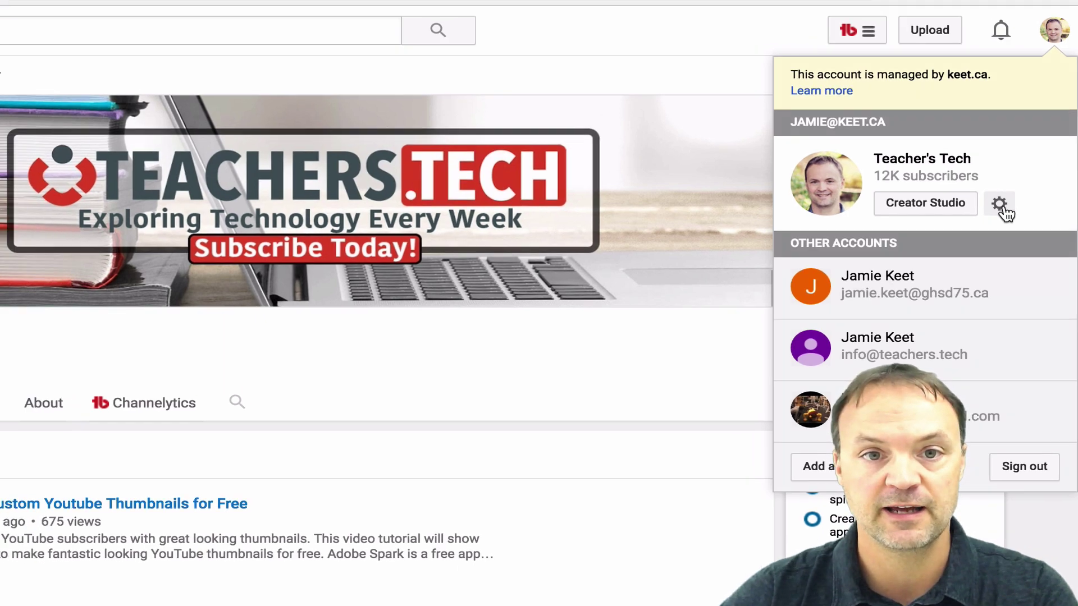
click(999, 205)
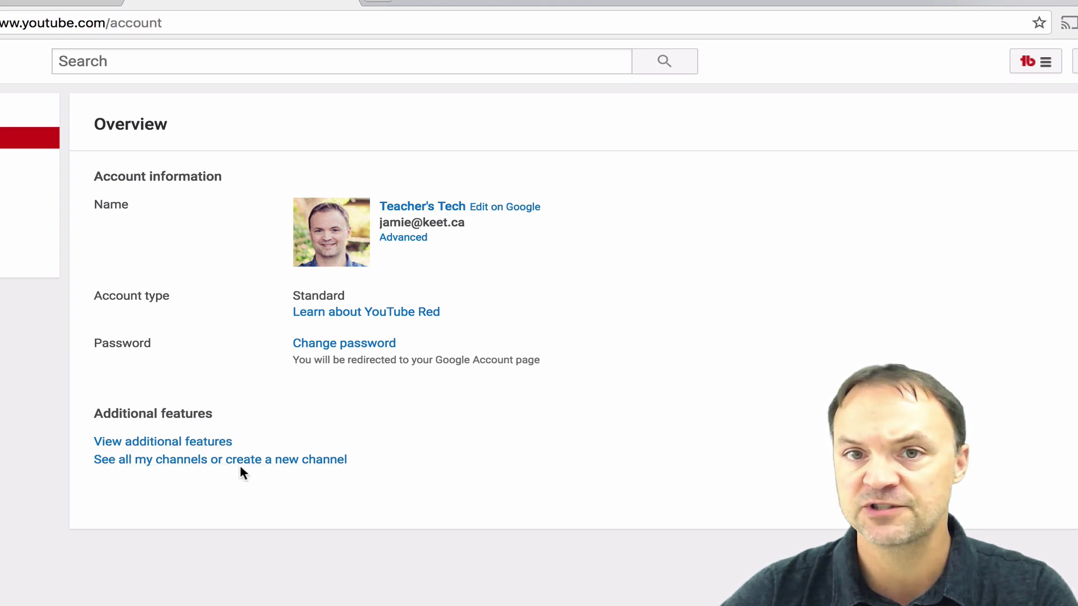
click(221, 462)
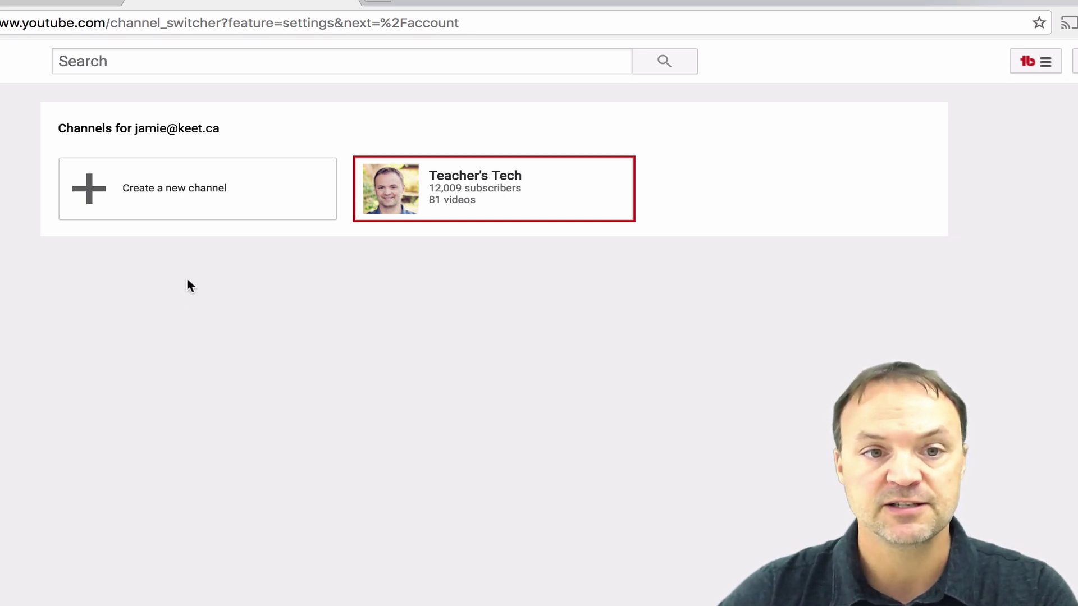
- Fill in a new channel named 'Example Channel' with category Other and the Pages Terms agreed
click(161, 197)
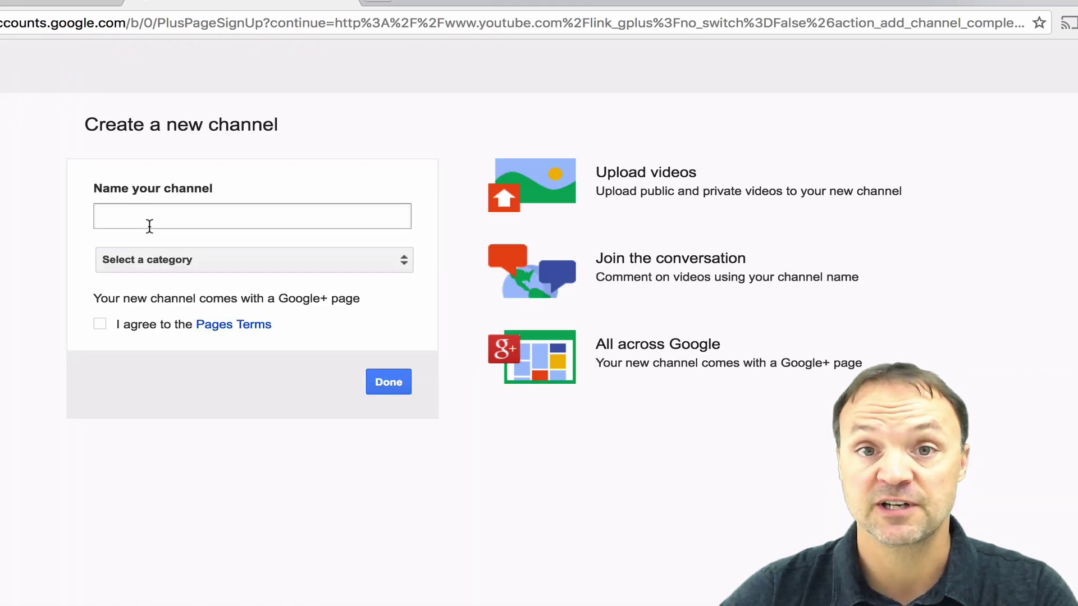
text(Exampe)
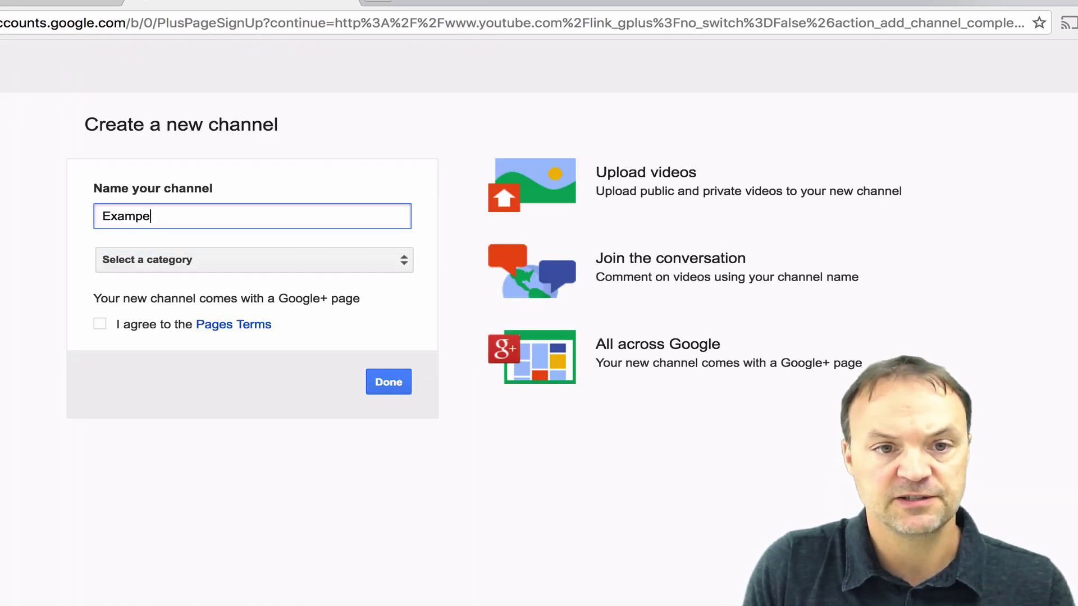
key(BackSpace)
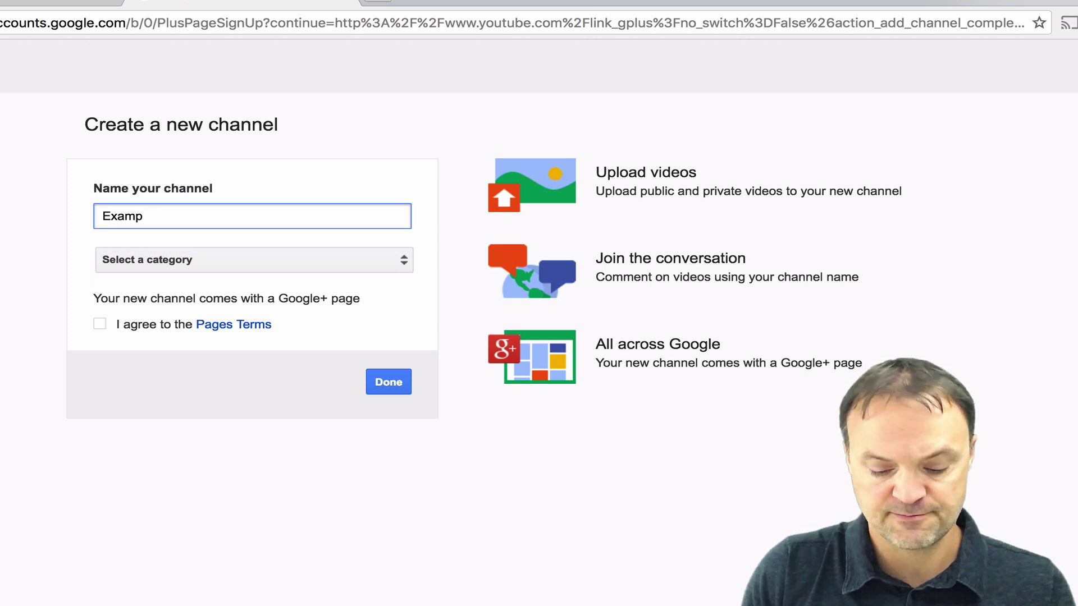
text(le Channel)
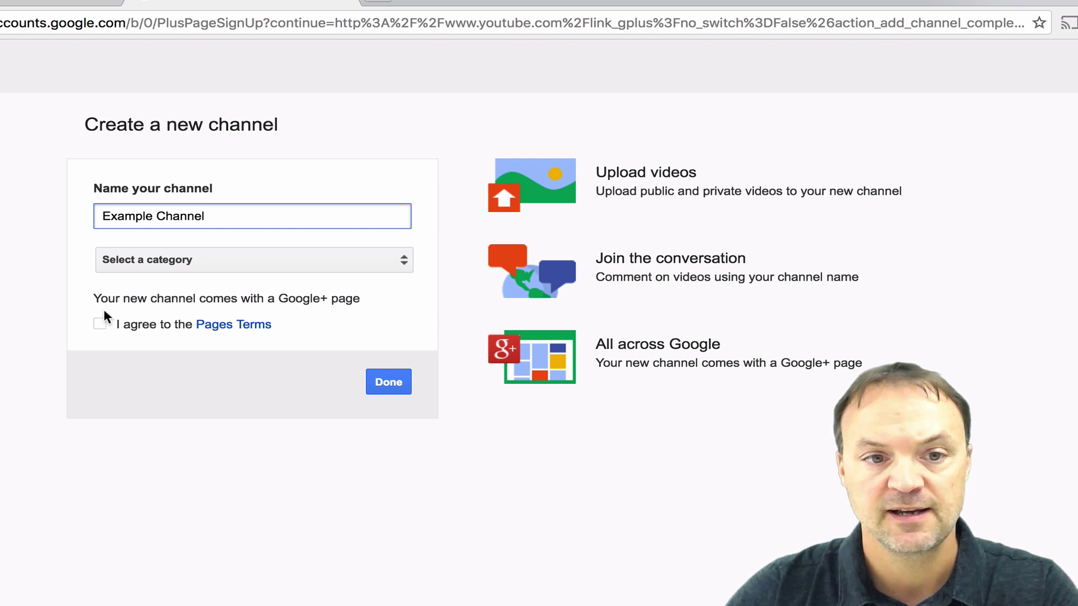
click(163, 264)
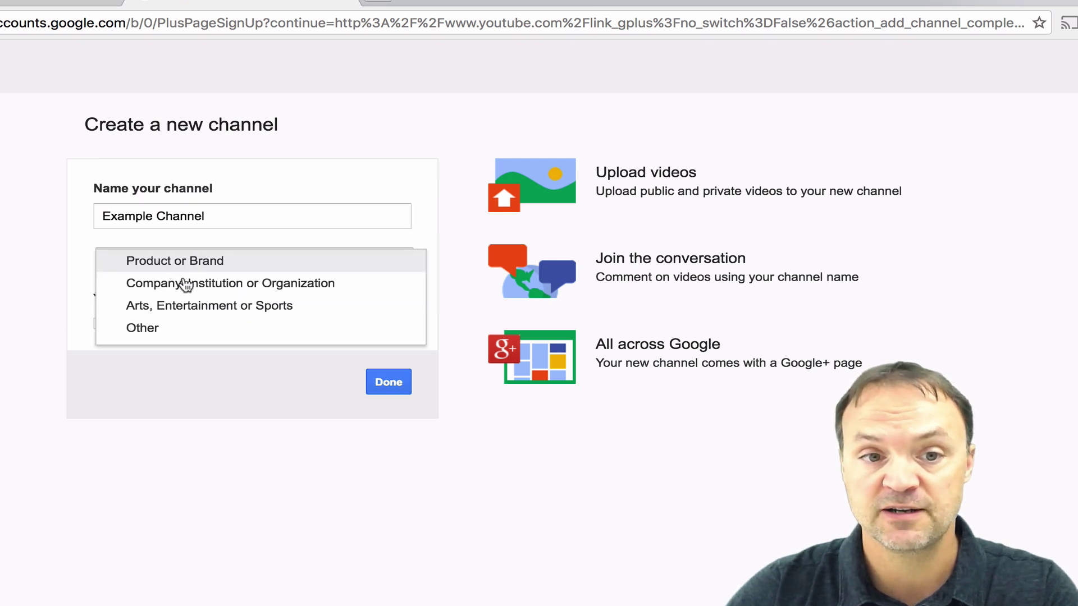
click(155, 330)
click(101, 330)
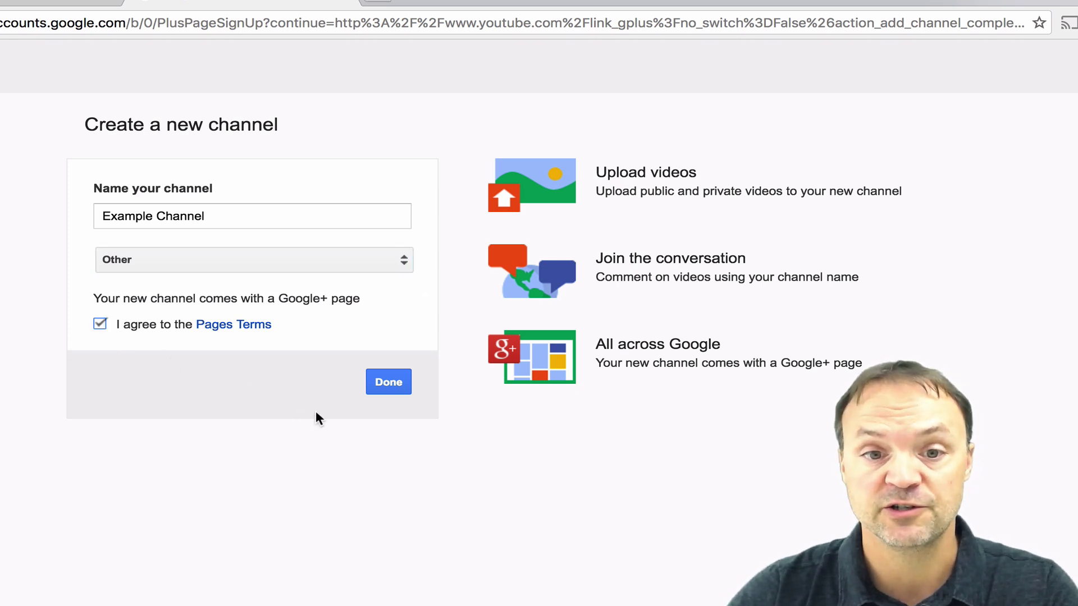
- Create Example Channel and bring up its account menu from the empty channel page
click(383, 386)
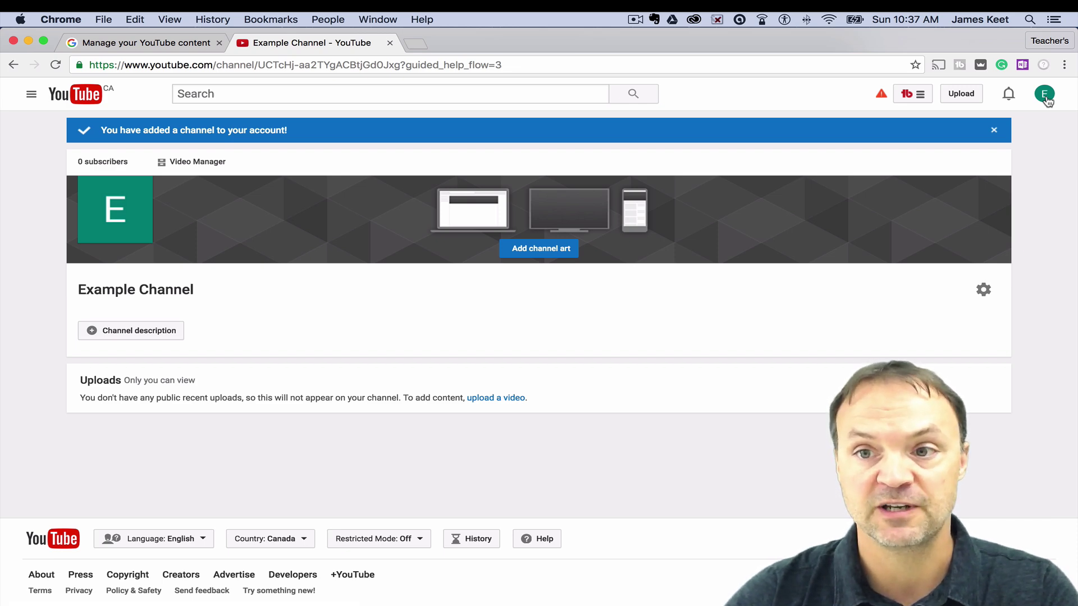
click(1045, 96)
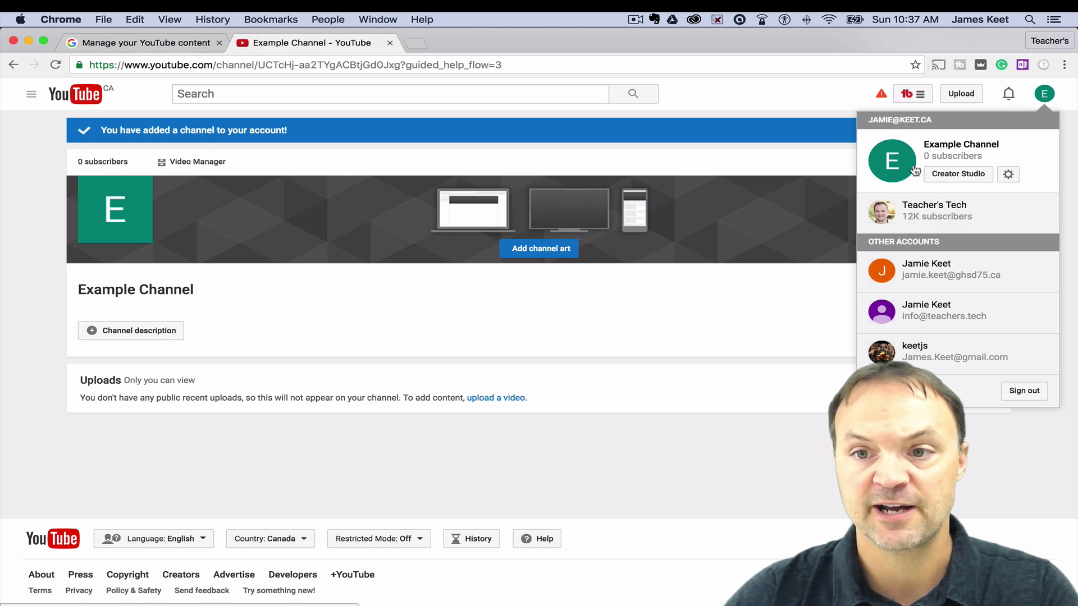
- Open Example Channel's Brand Account details through settings and 'Add or remove managers'
click(1008, 176)
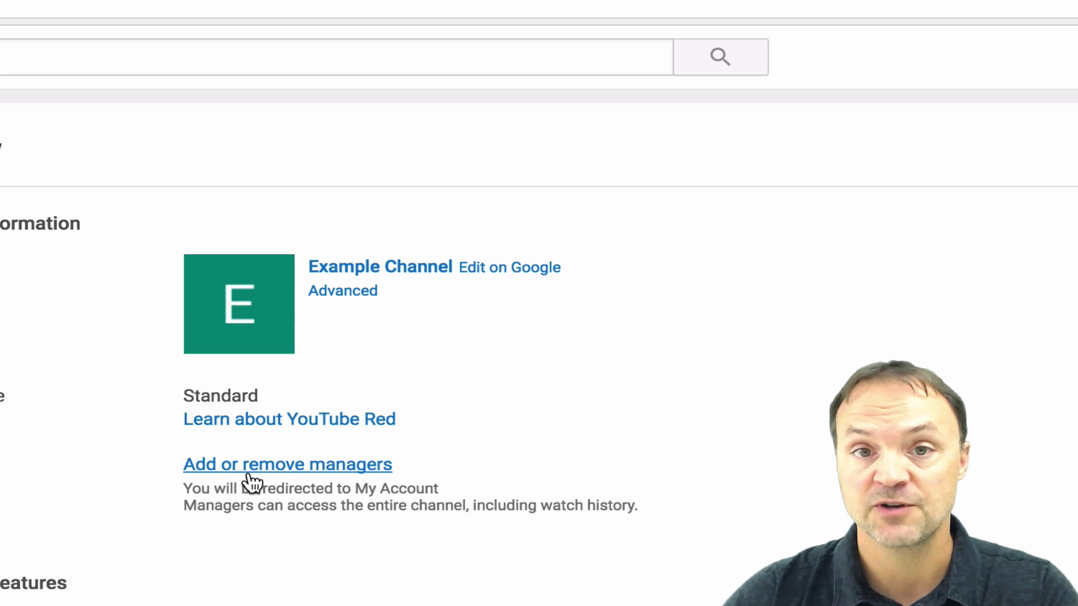
click(247, 475)
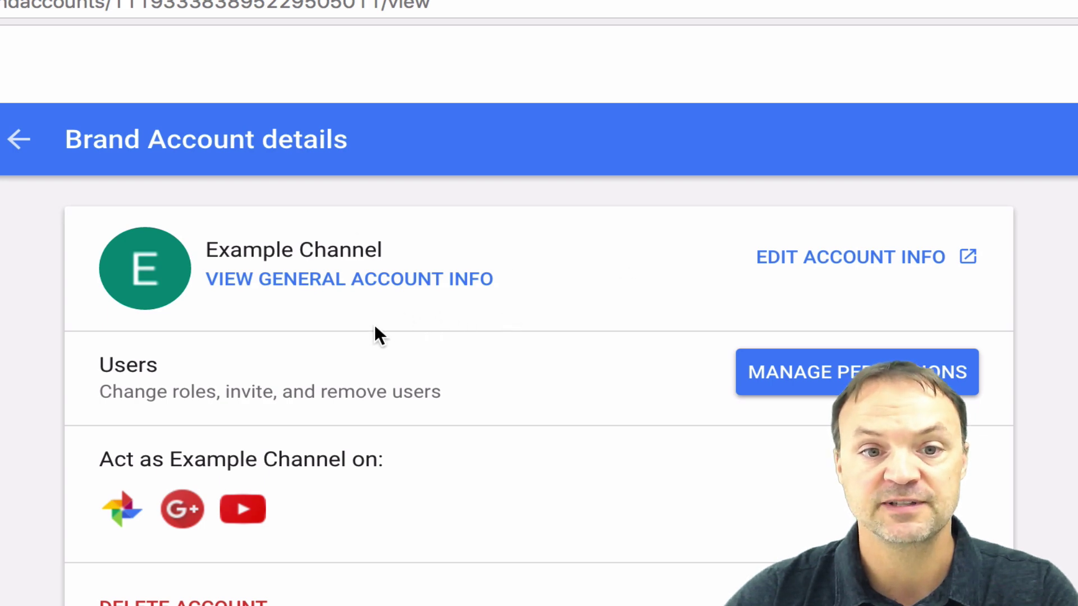
- In Manage permissions, start a new user invitation and enter the invitee's e-mail address
click(825, 376)
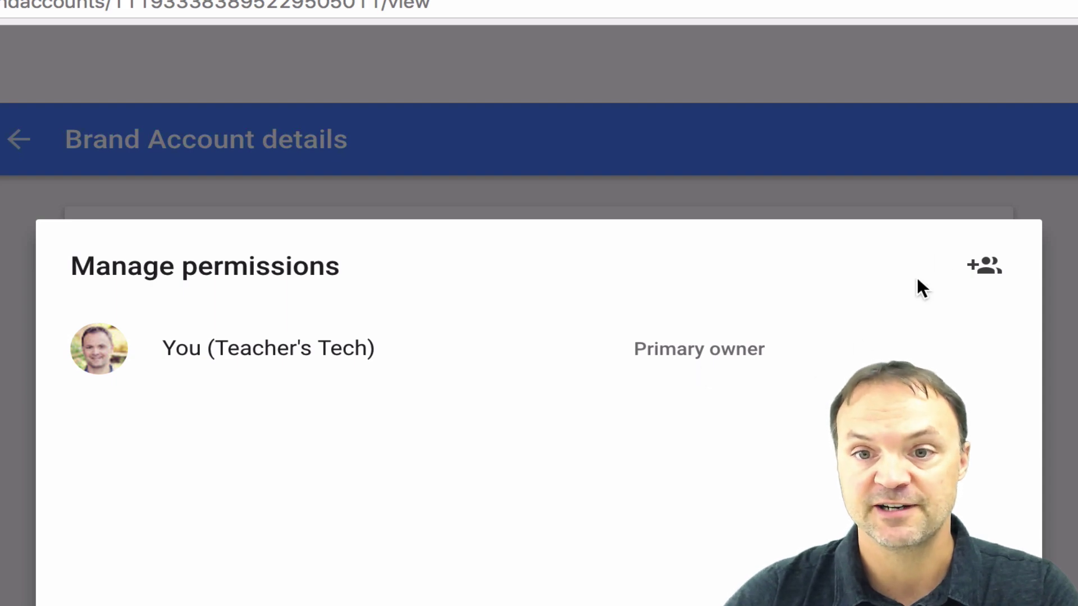
click(976, 268)
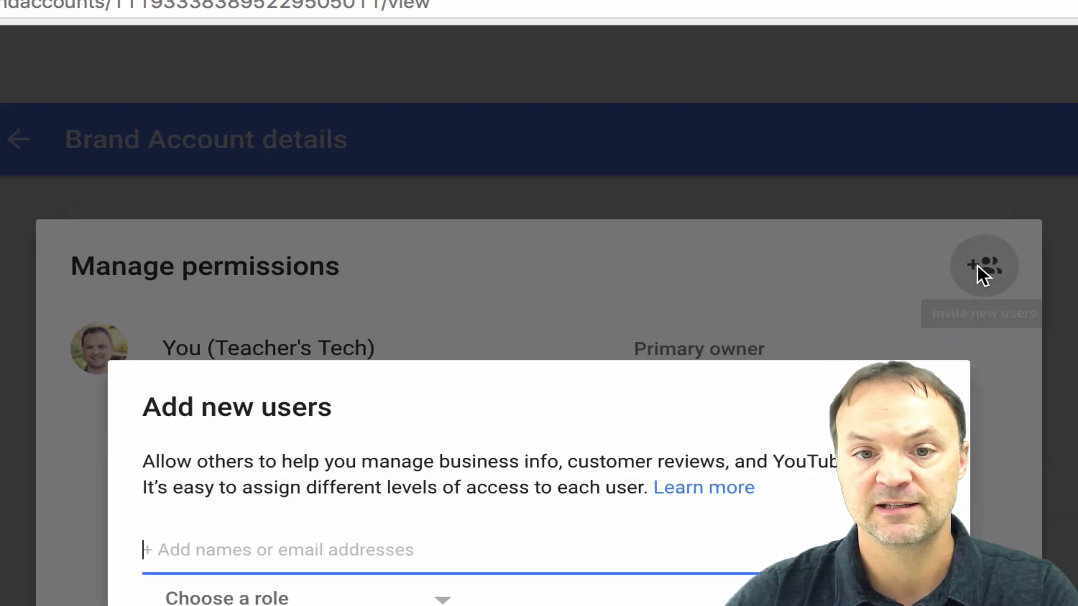
text(jame)
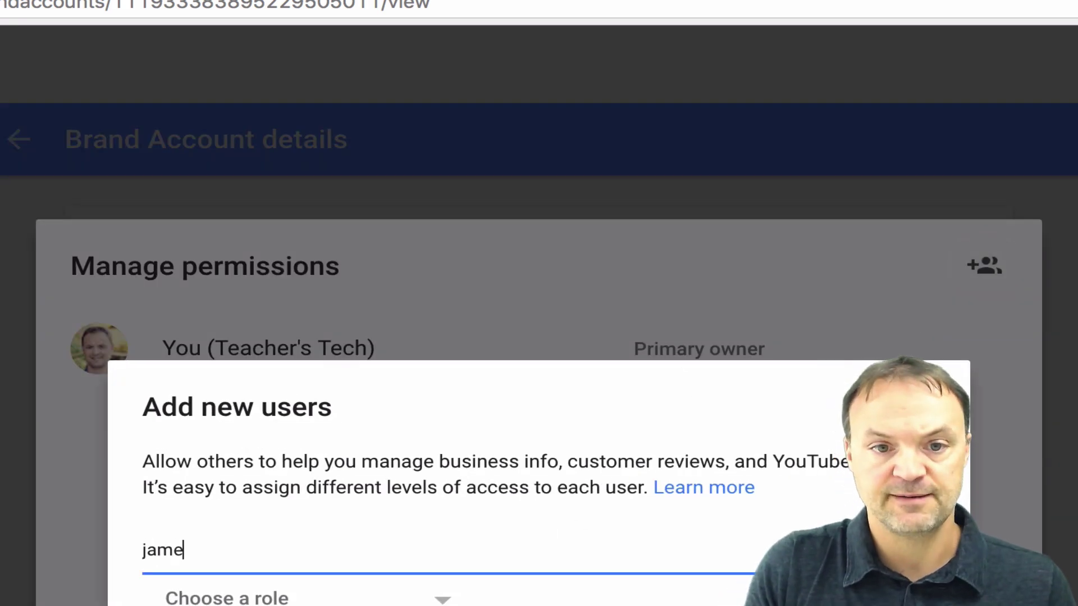
text(s)
key(BackSpace)
key(BackSpace)
key(BackSpace)
key(BackSpace)
key(BackSpace)
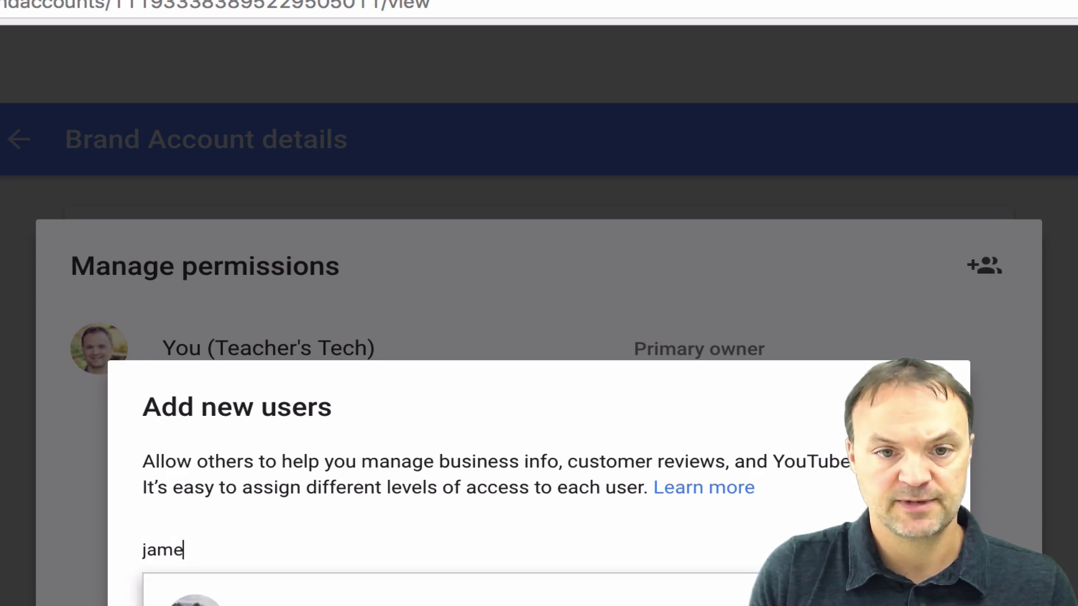
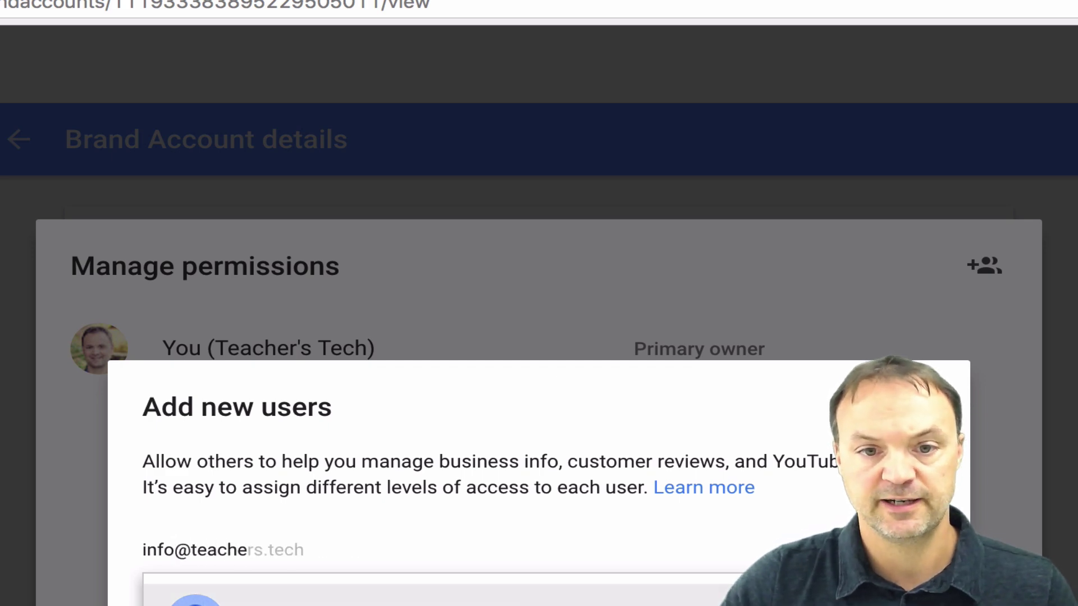
key(Return)
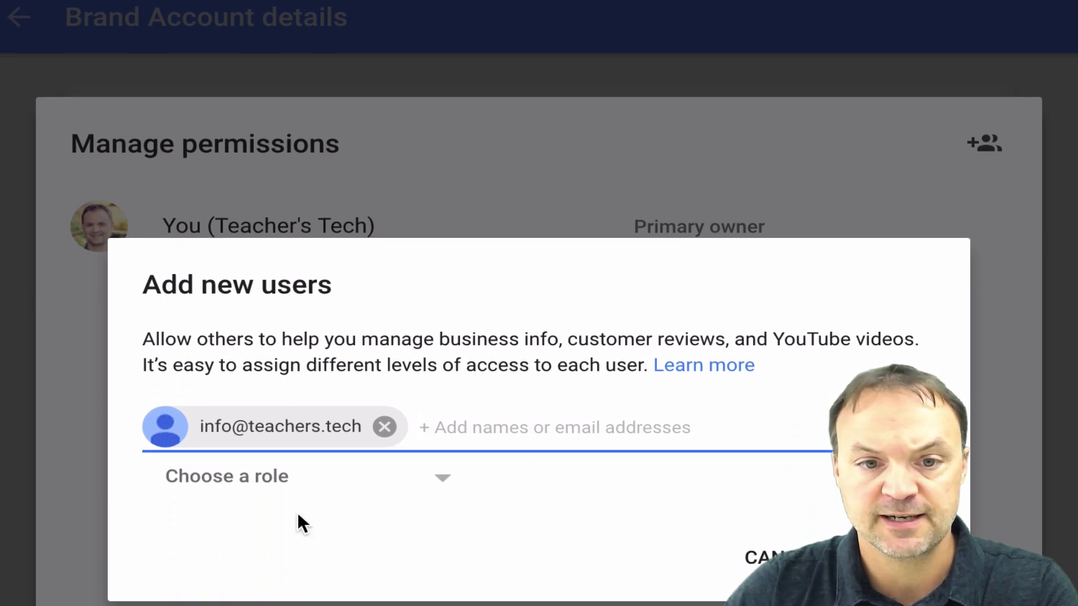
click(739, 583)
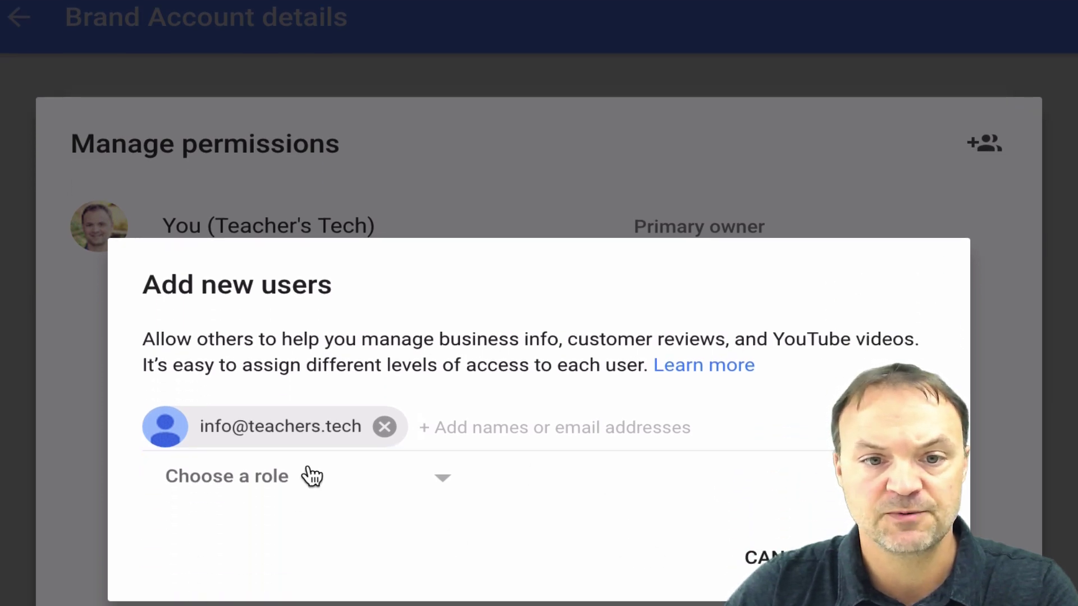
- Give the invitee the Manager role, send the invitation, and close the permissions list
click(317, 487)
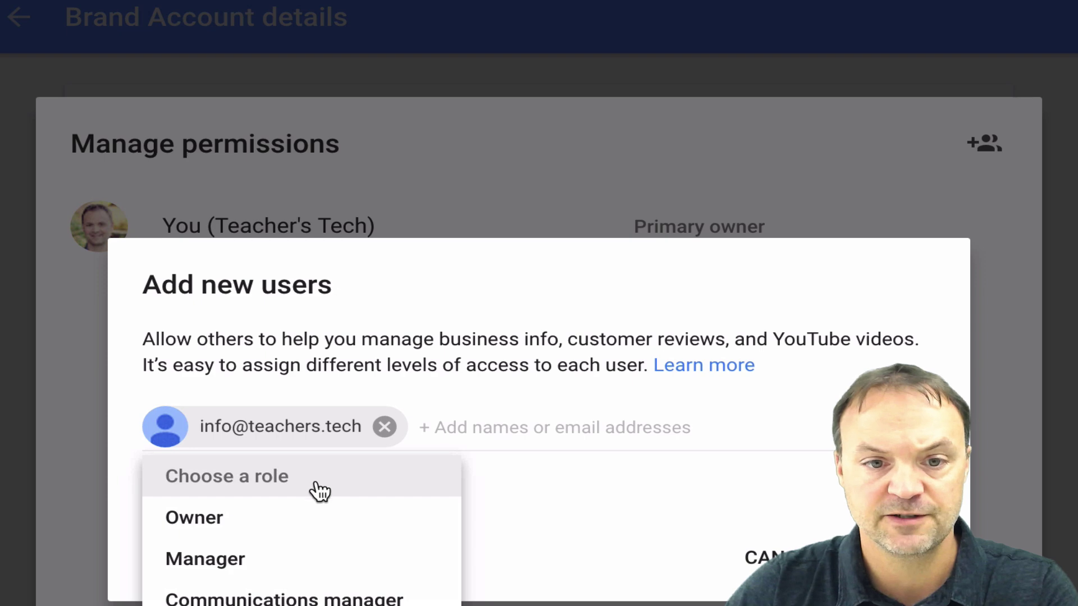
click(267, 566)
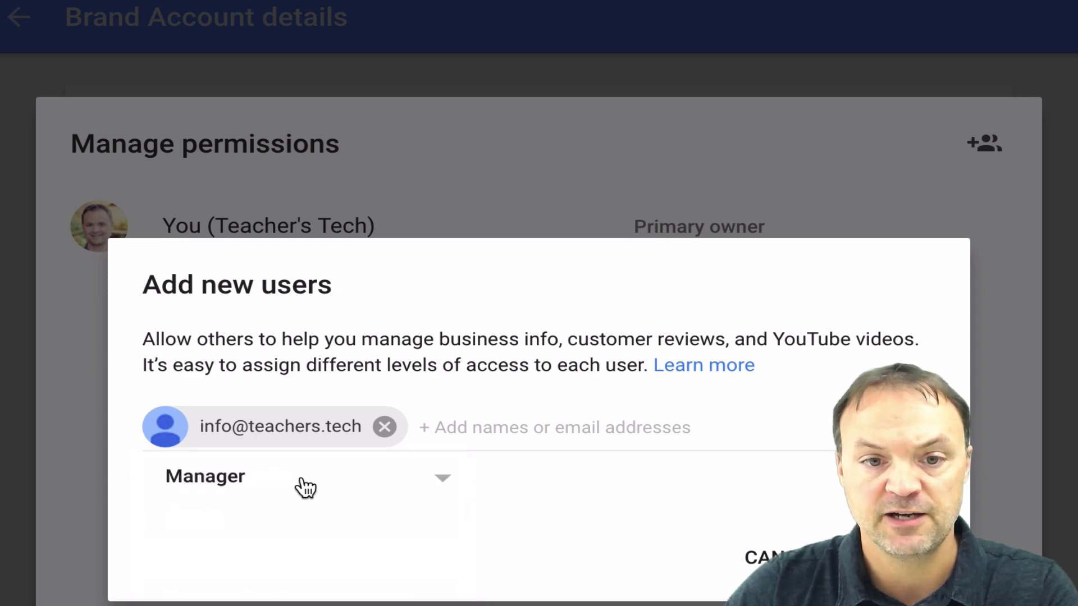
click(304, 486)
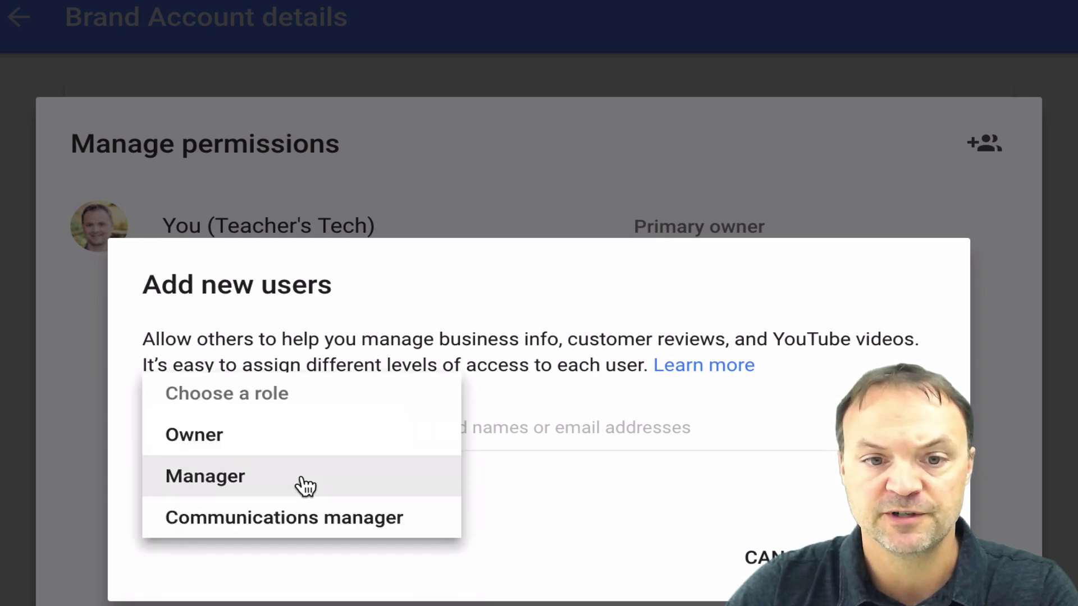
click(343, 486)
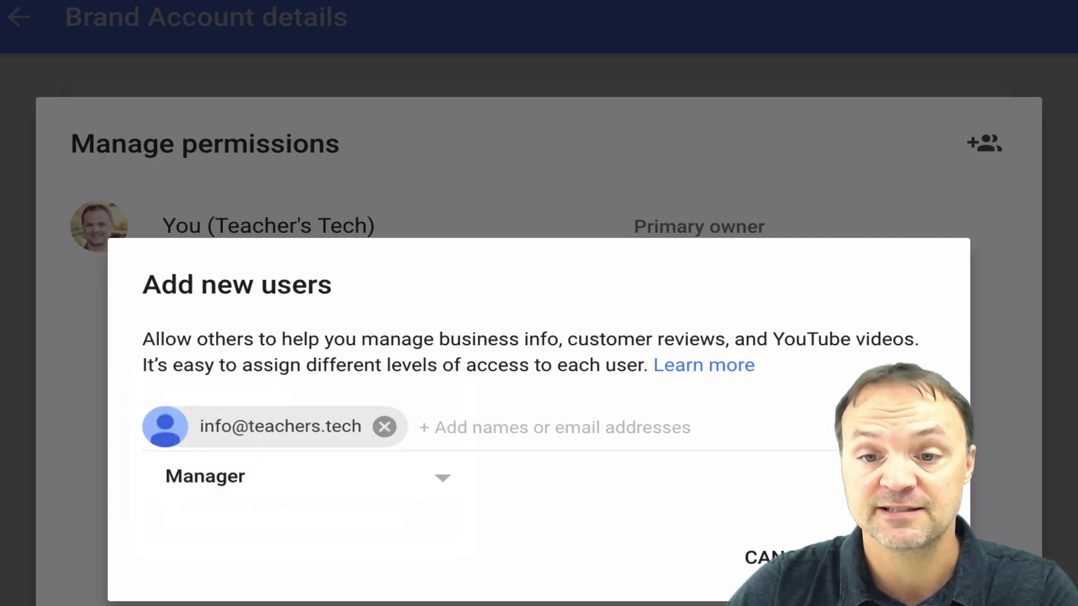
click(890, 556)
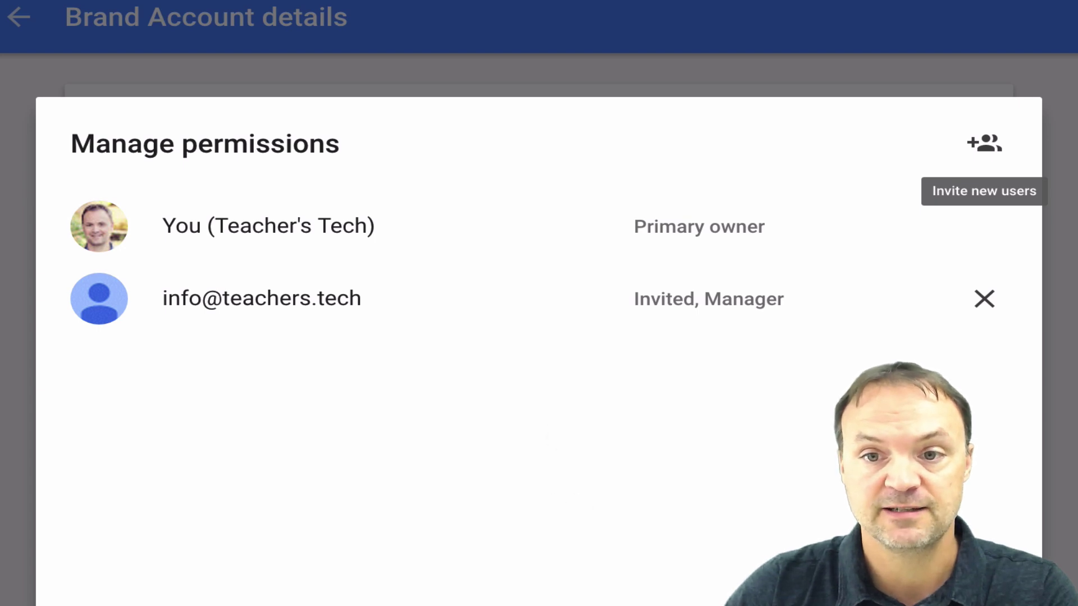
key(Escape)
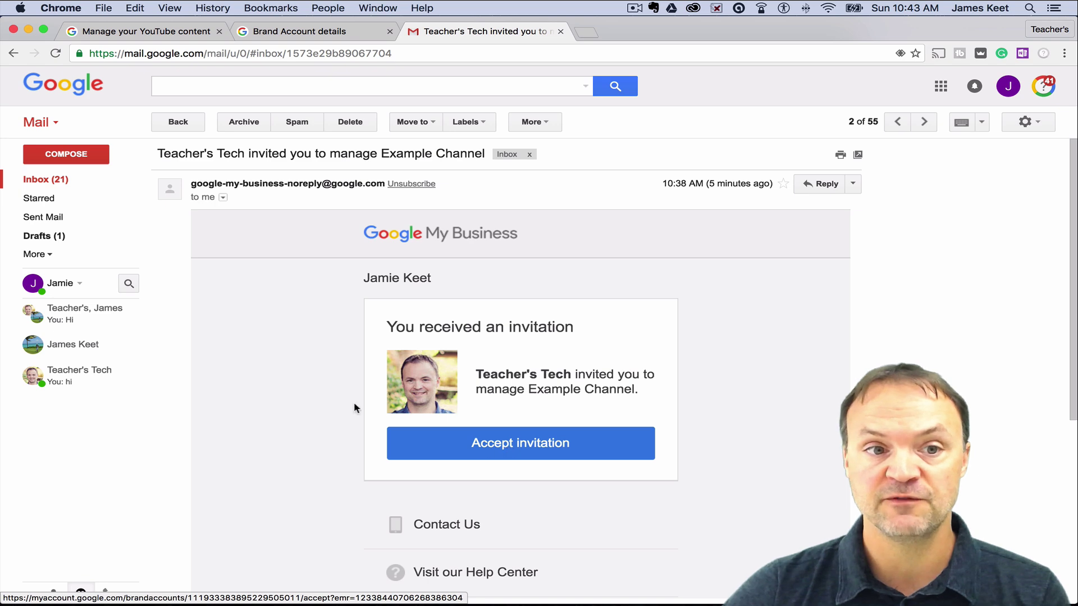
- Open the 'You are now a manager' e-mail and go to Example Channel's Brand Account details
click(61, 180)
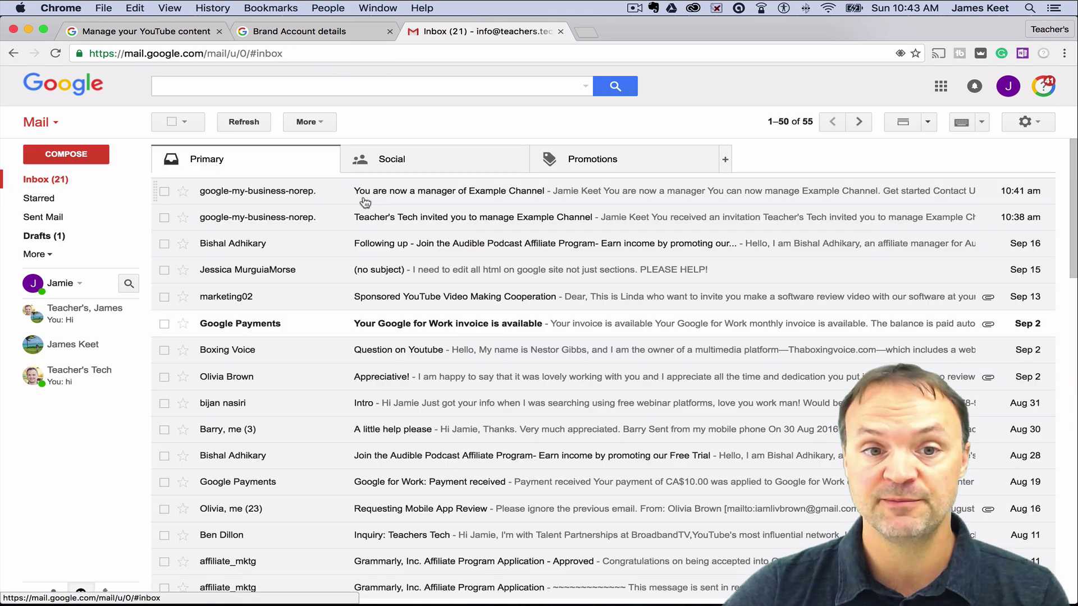
click(364, 189)
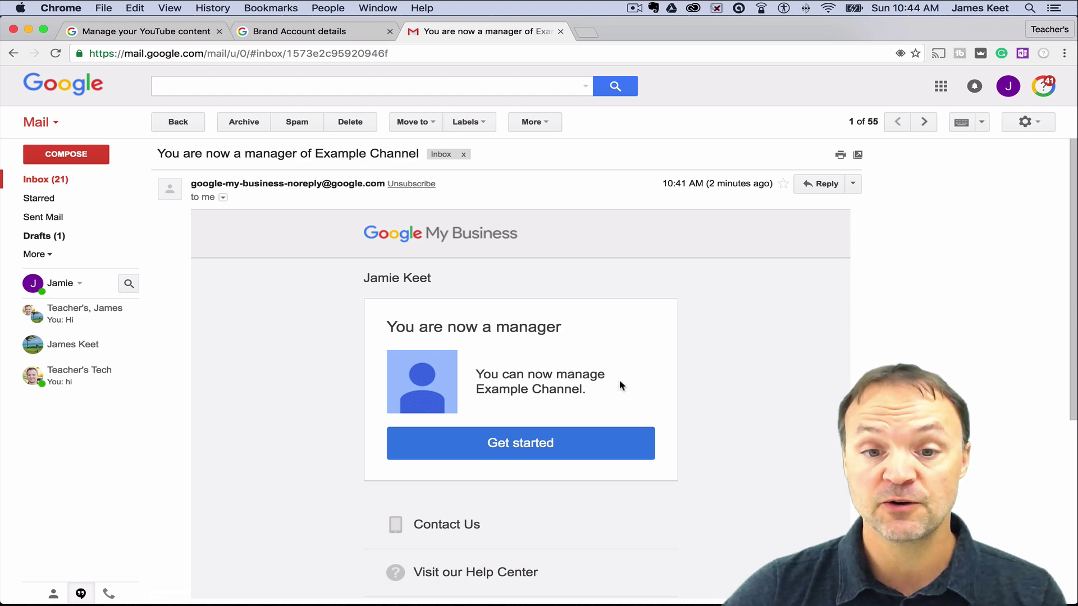
click(515, 445)
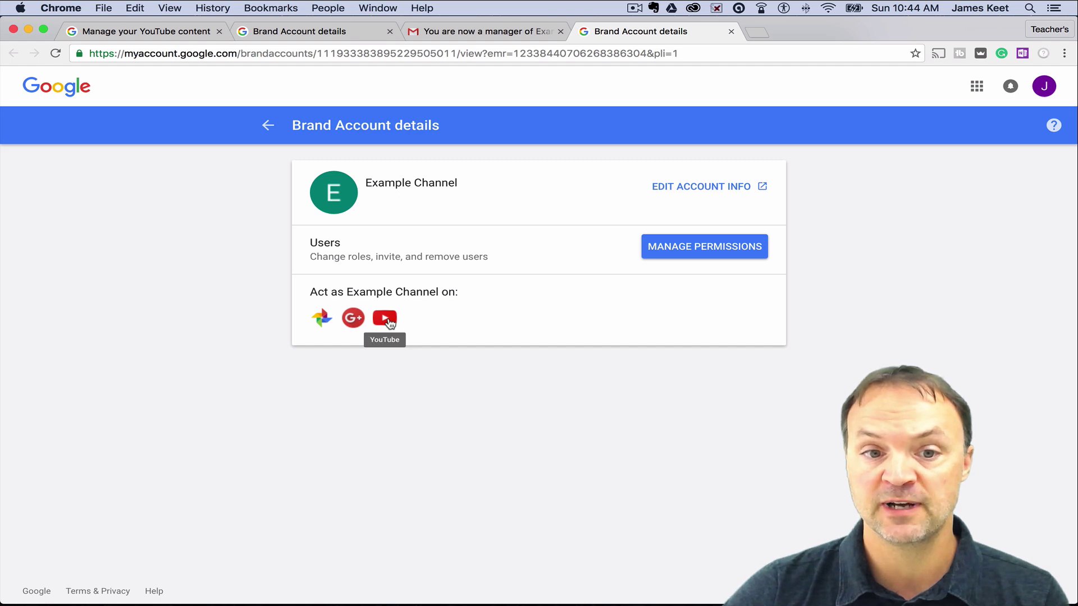
- Choose to use YouTube as Example Channel, then open its settings from the avatar menu
click(385, 319)
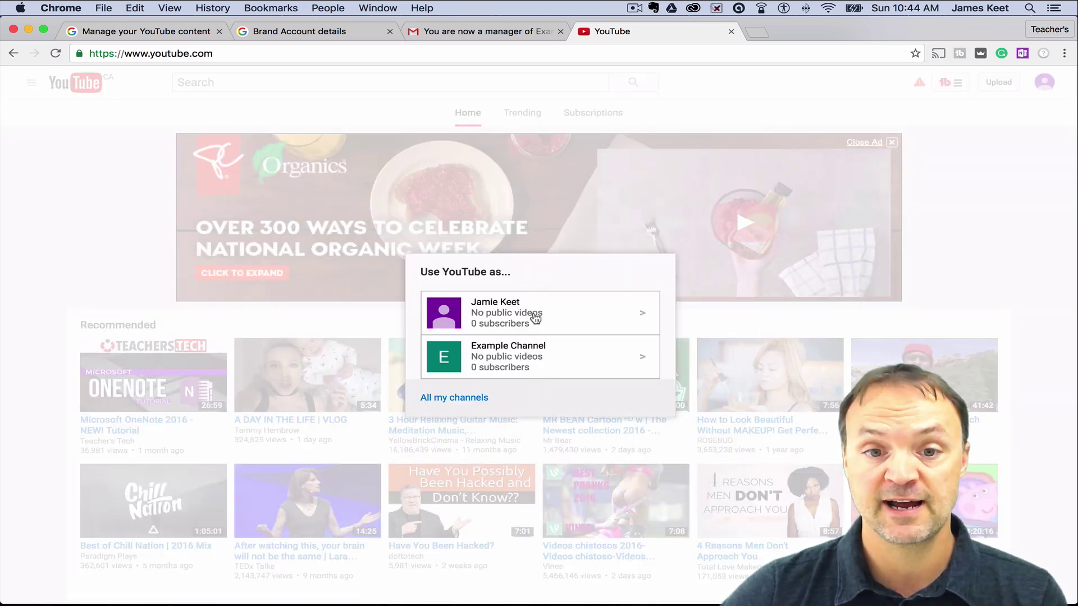
click(524, 359)
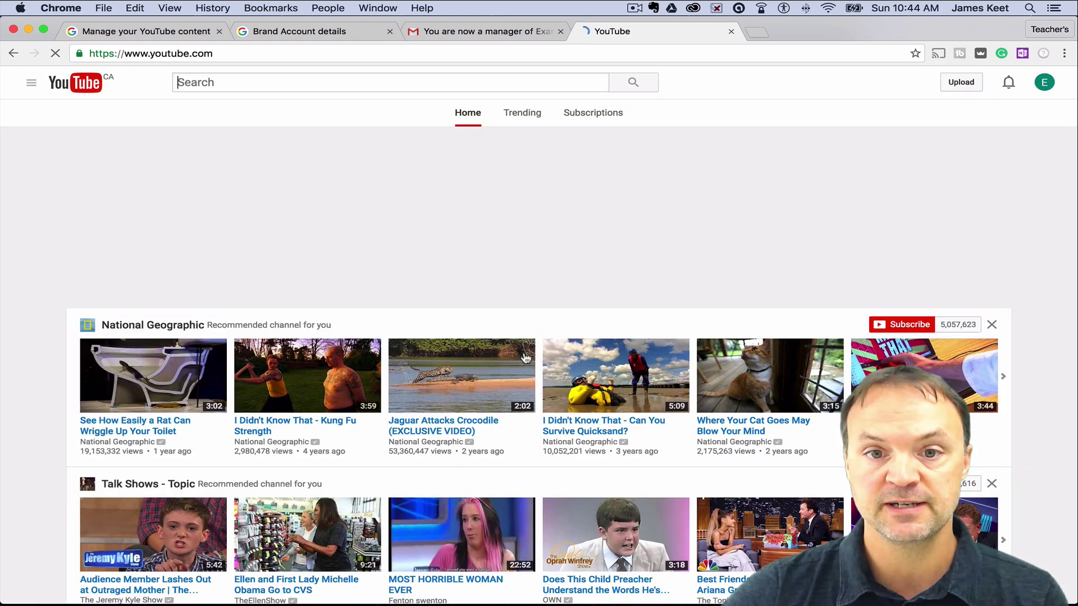
click(1046, 83)
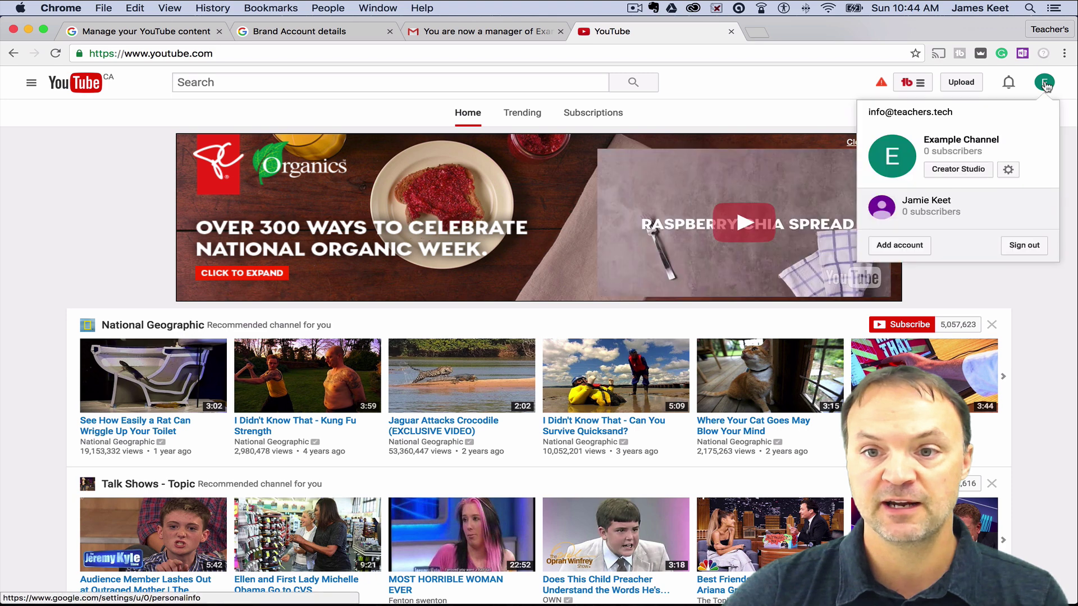
click(1009, 170)
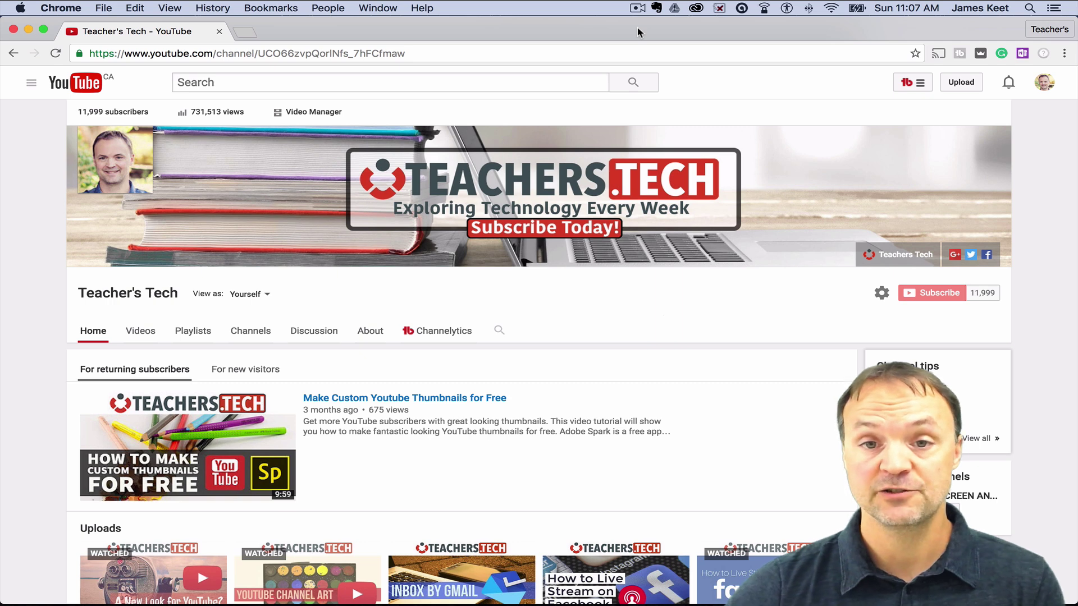
- Switch the active channel to Example Channel and open its YouTube account settings
click(1044, 85)
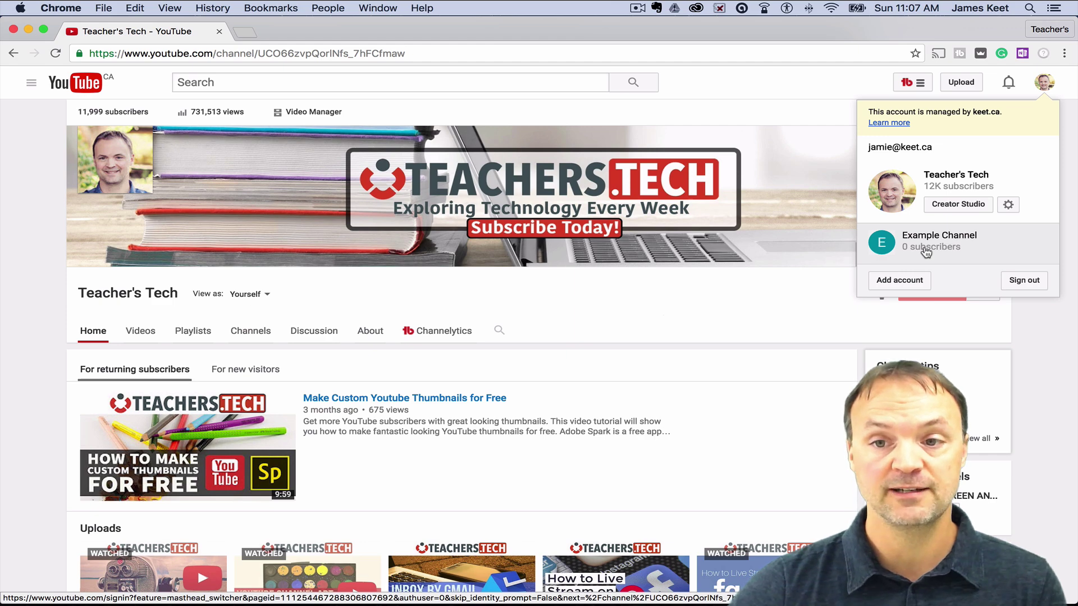
click(926, 253)
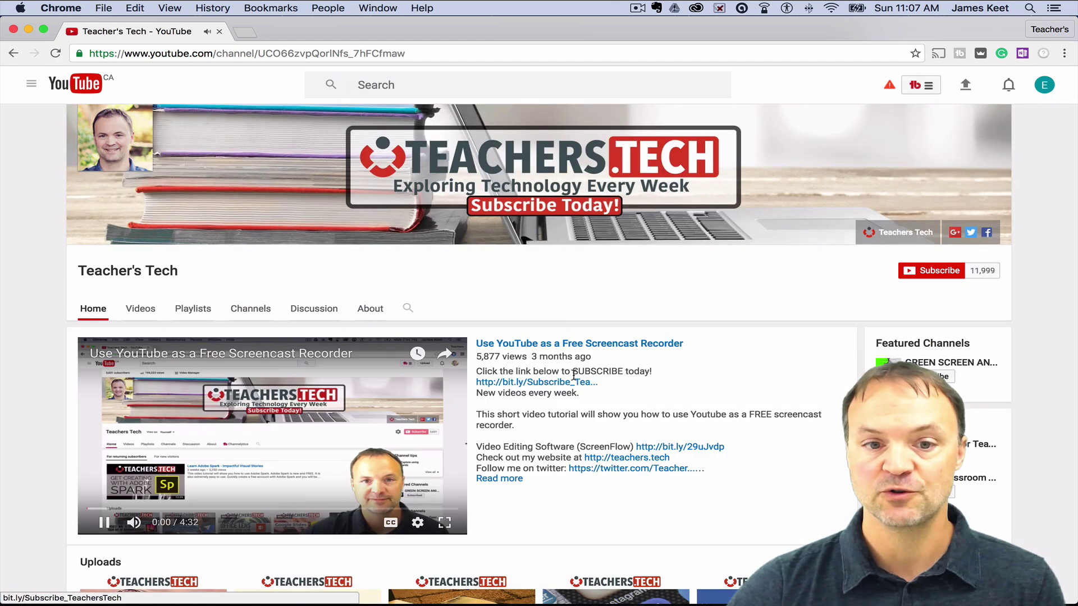
click(1043, 90)
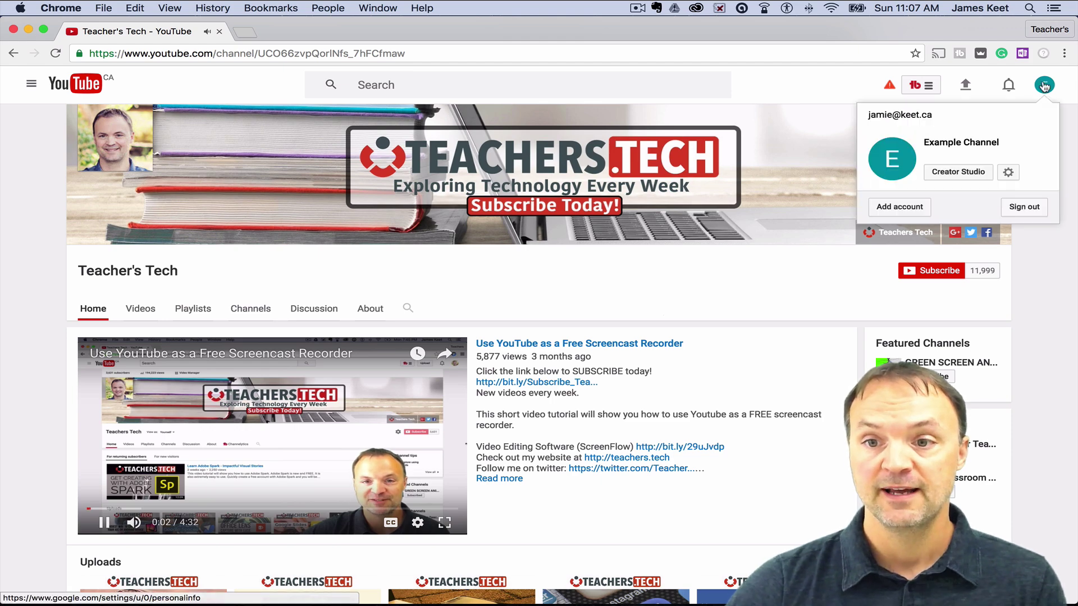
click(1009, 174)
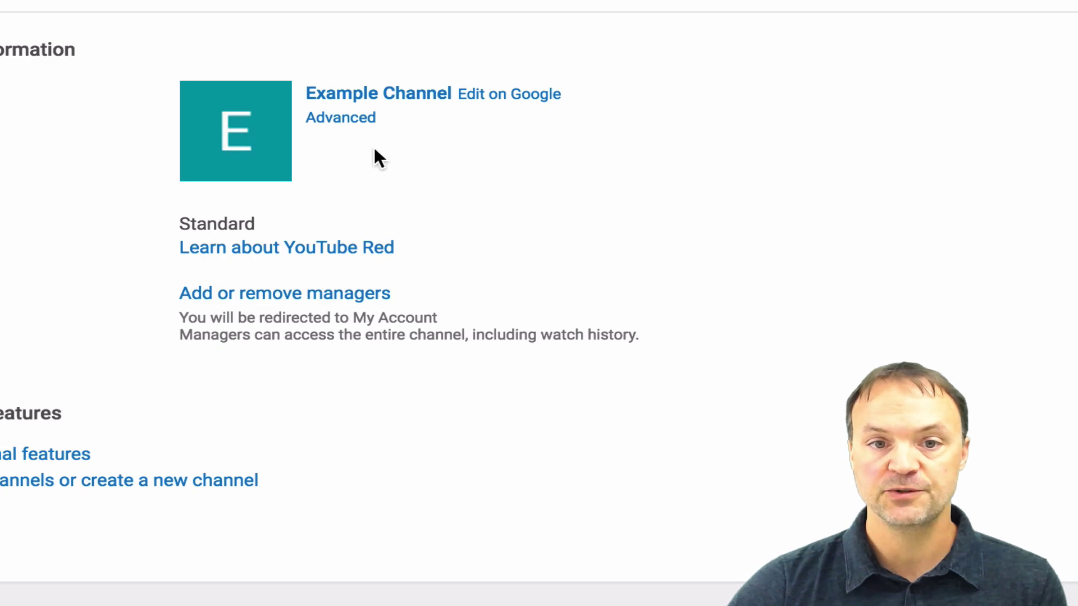
- In Advanced settings, choose permanent deletion of Example Channel's content and tick both acknowledgement boxes
click(345, 121)
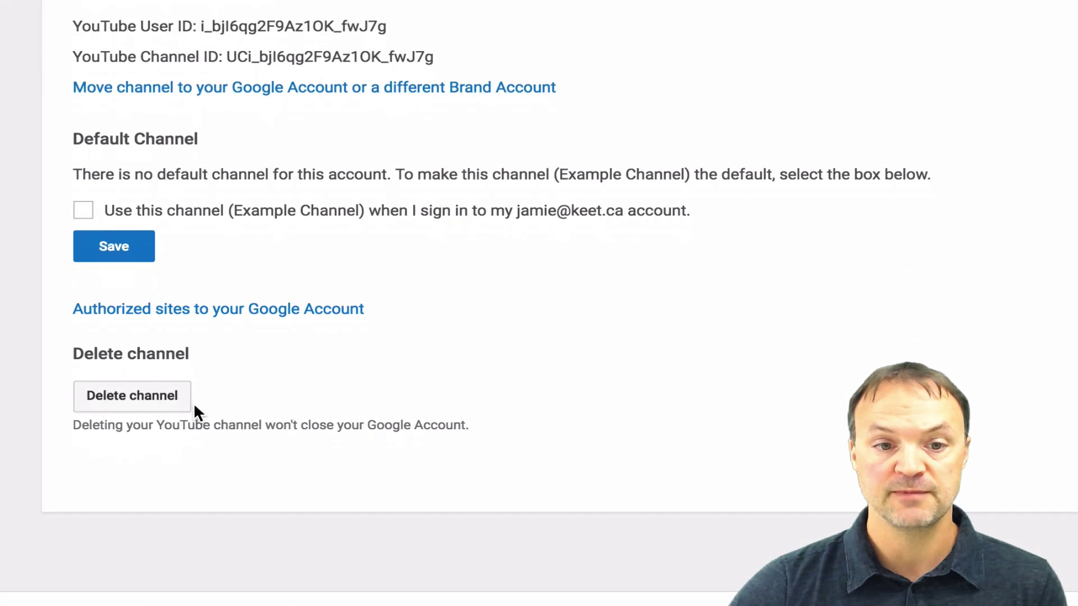
click(171, 403)
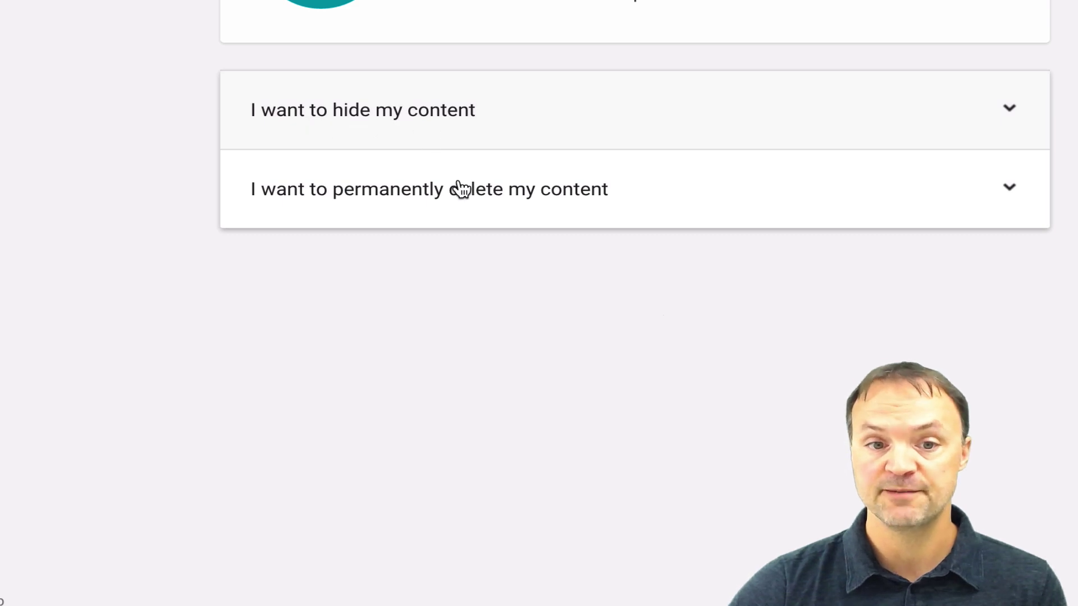
click(438, 208)
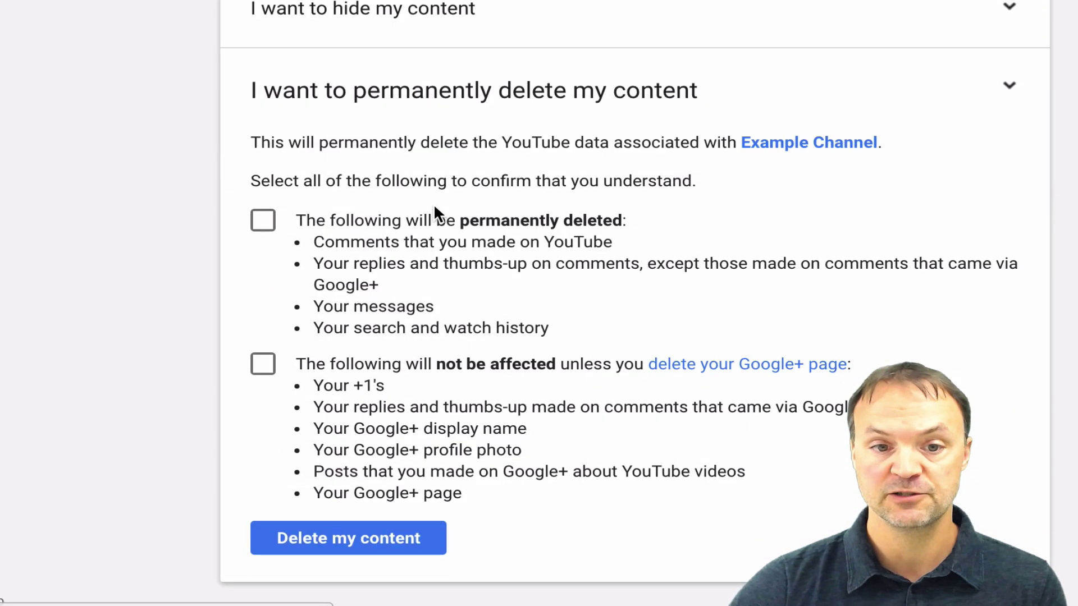
click(262, 222)
click(264, 365)
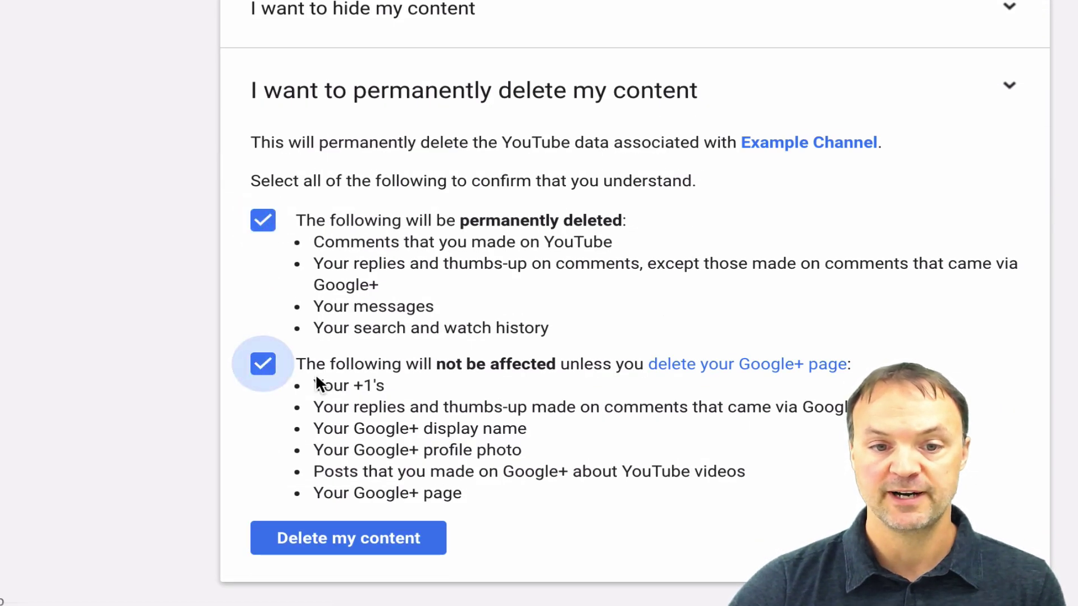
click(386, 537)
- Enter 'Example Channel' in the confirmation box and confirm deleting the channel's content
click(349, 224)
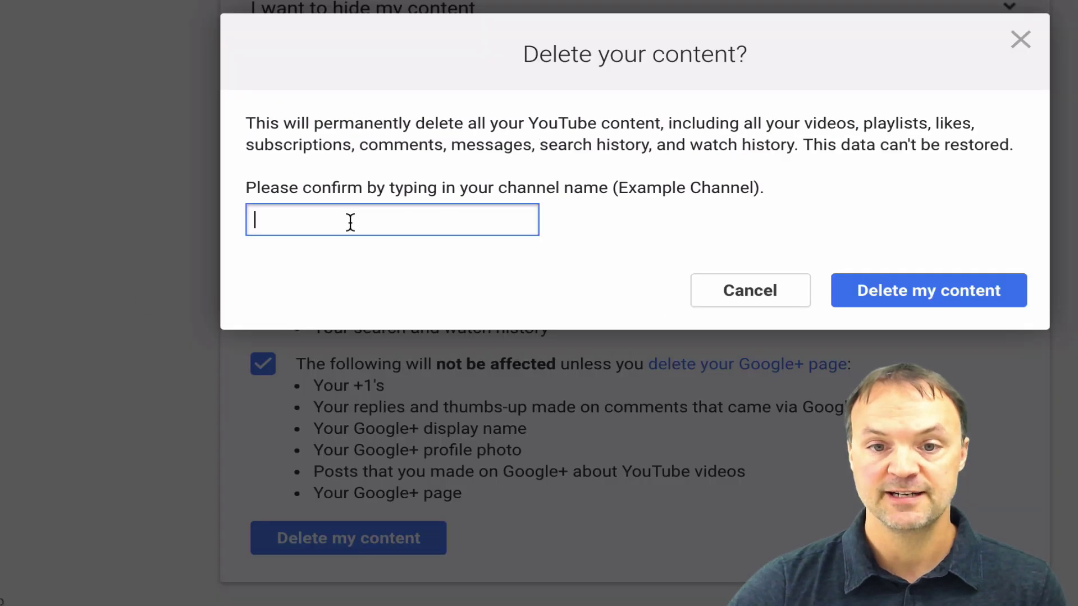
text(Example)
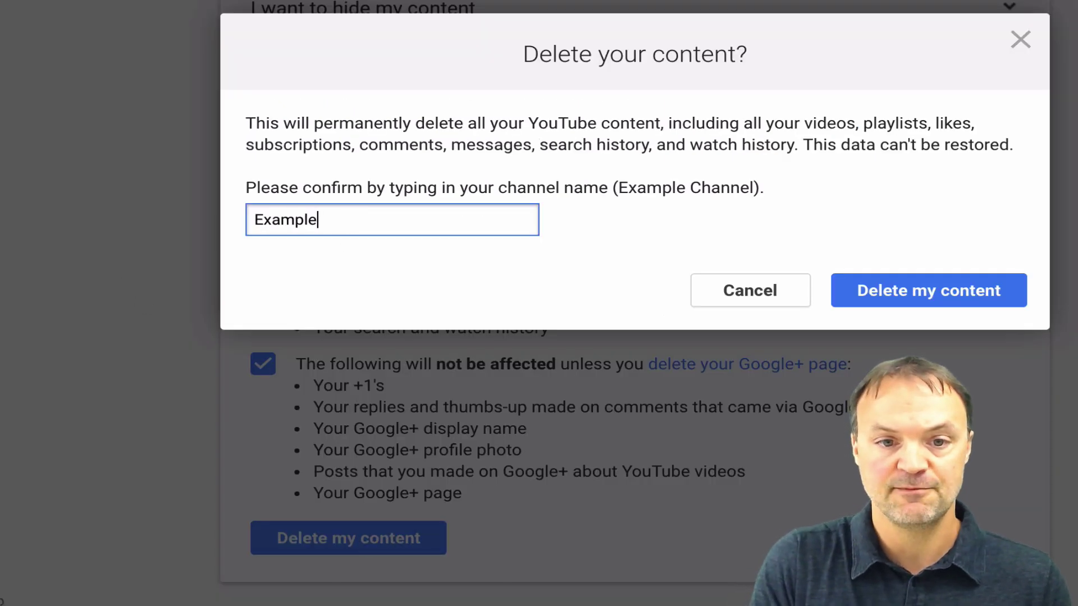
text( Channel)
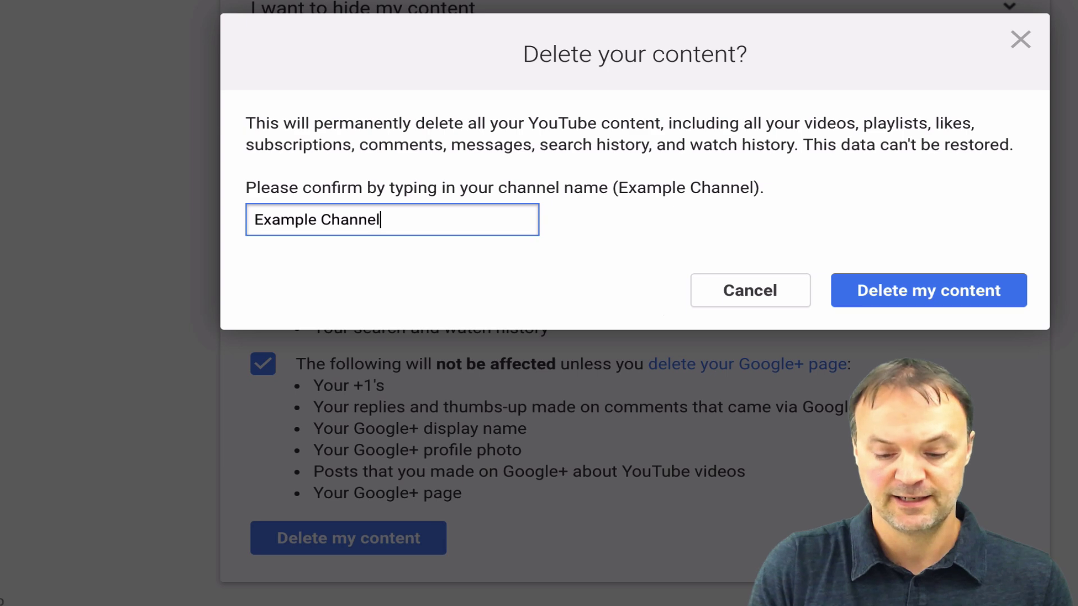
click(897, 289)
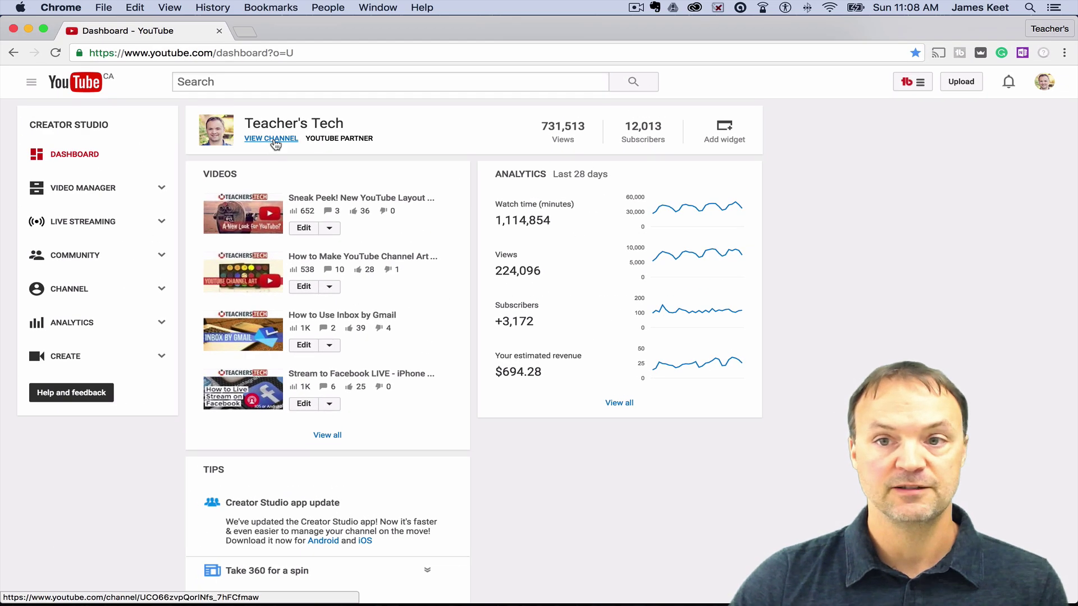
- Go back to the Teacher's Tech channel page and confirm Example Channel is gone from the account menu
click(274, 142)
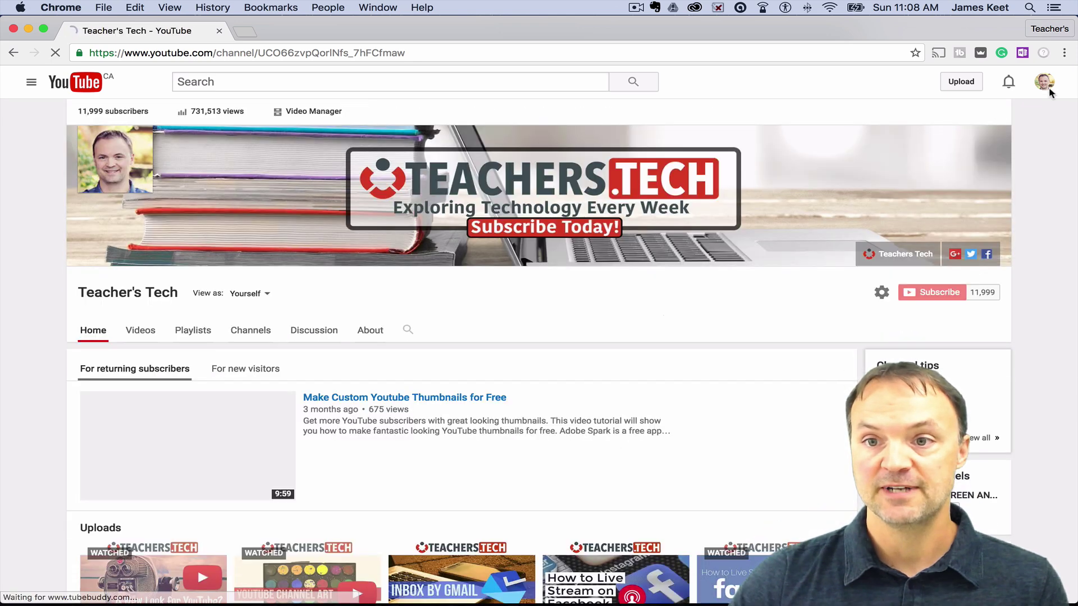
click(1044, 84)
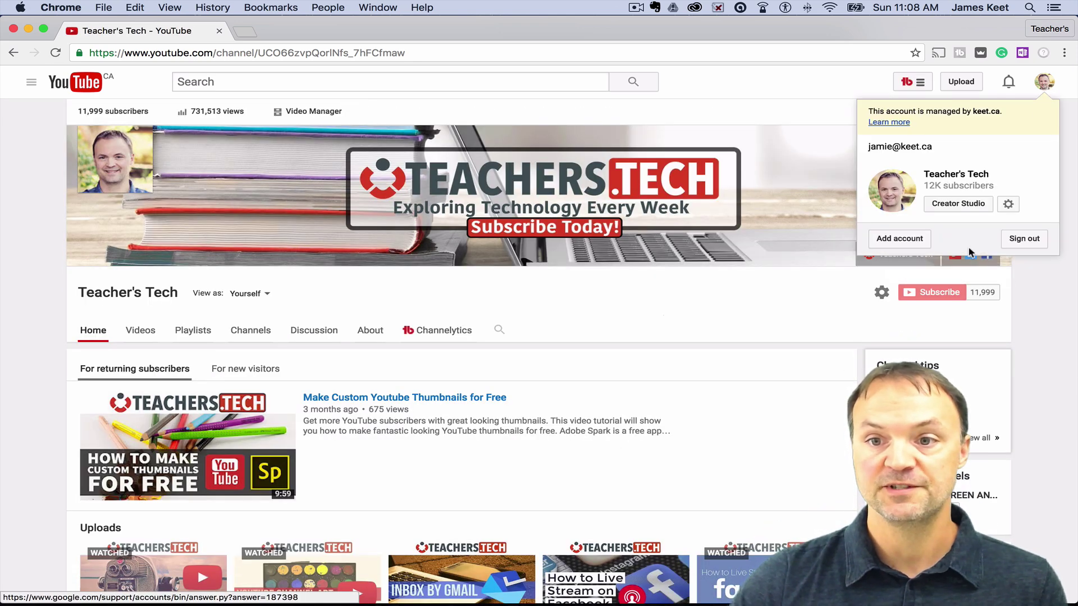